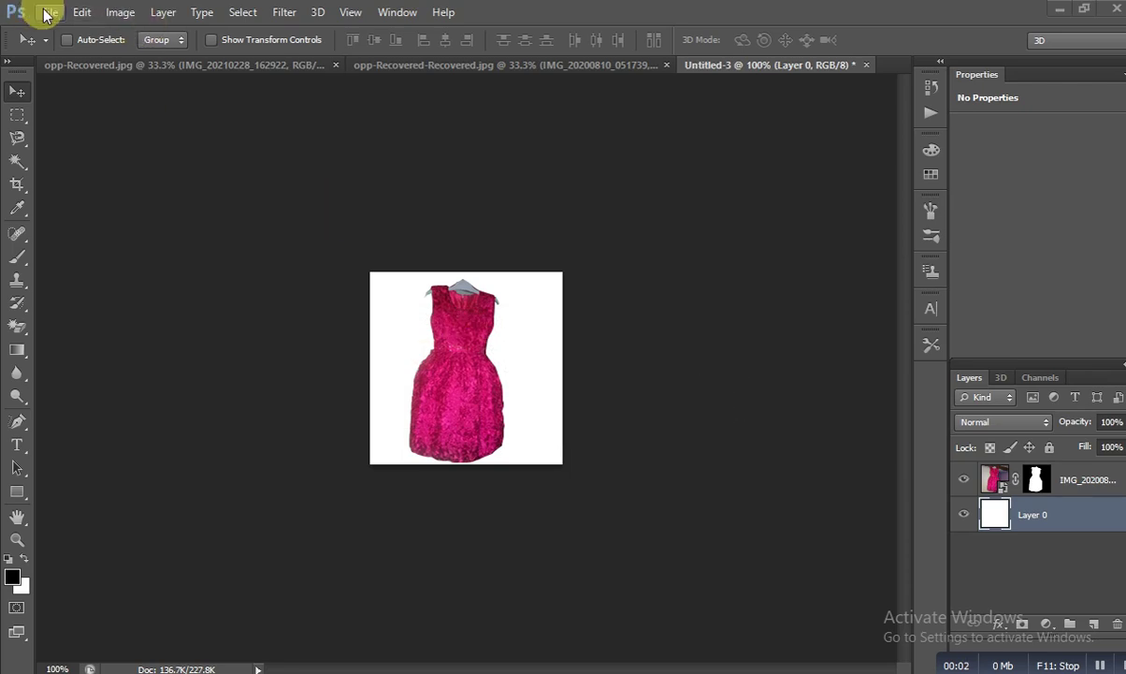
Browse the File menu and cancel the Open dialog without opening an image
click(47, 13)
click(71, 31)
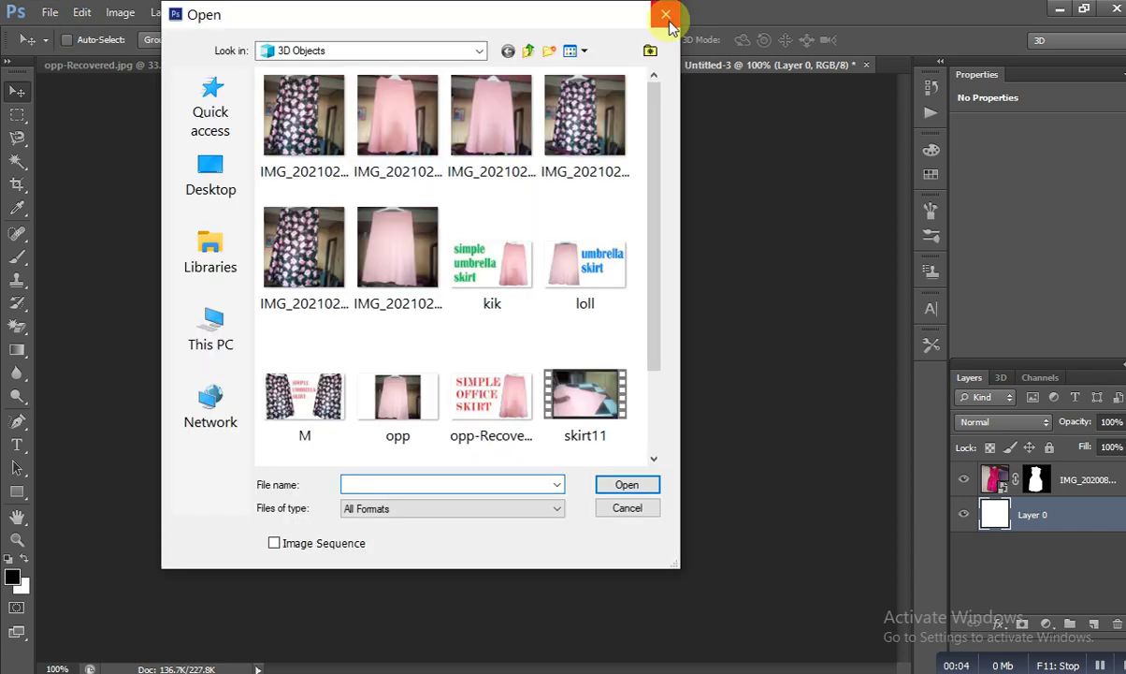
click(665, 14)
click(47, 12)
click(54, 21)
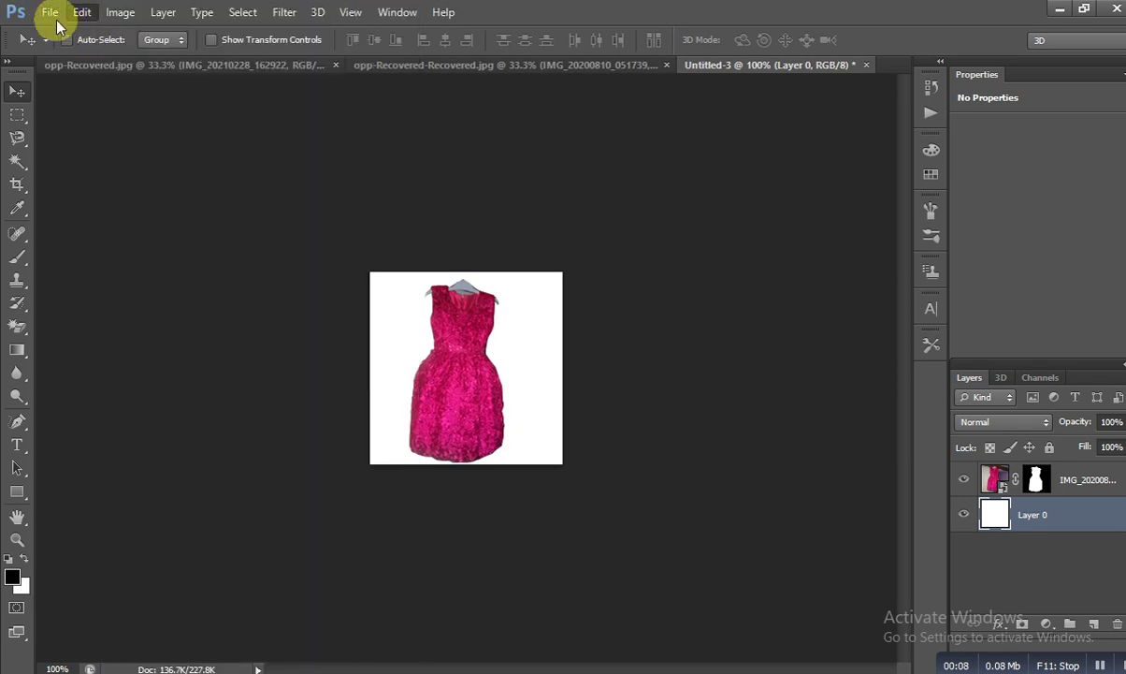
click(270, 28)
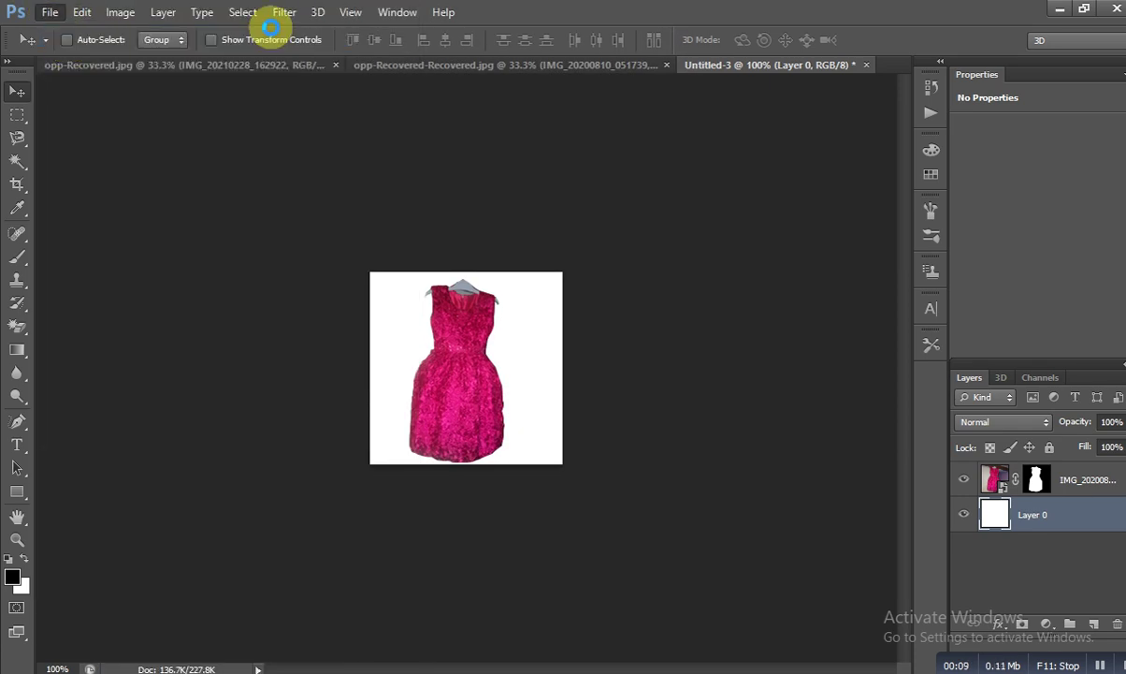
Create the new white document Untitled-4 and unlock its Background as Layer 0
key(ctrl+n)
click(760, 164)
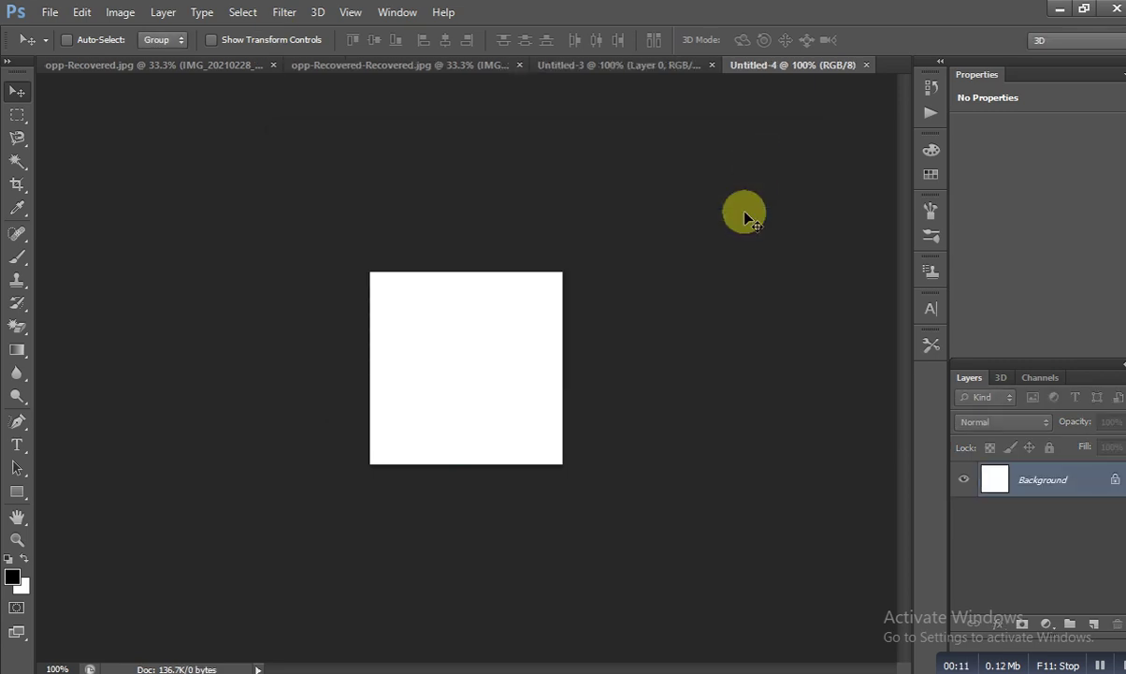
double_click(1114, 481)
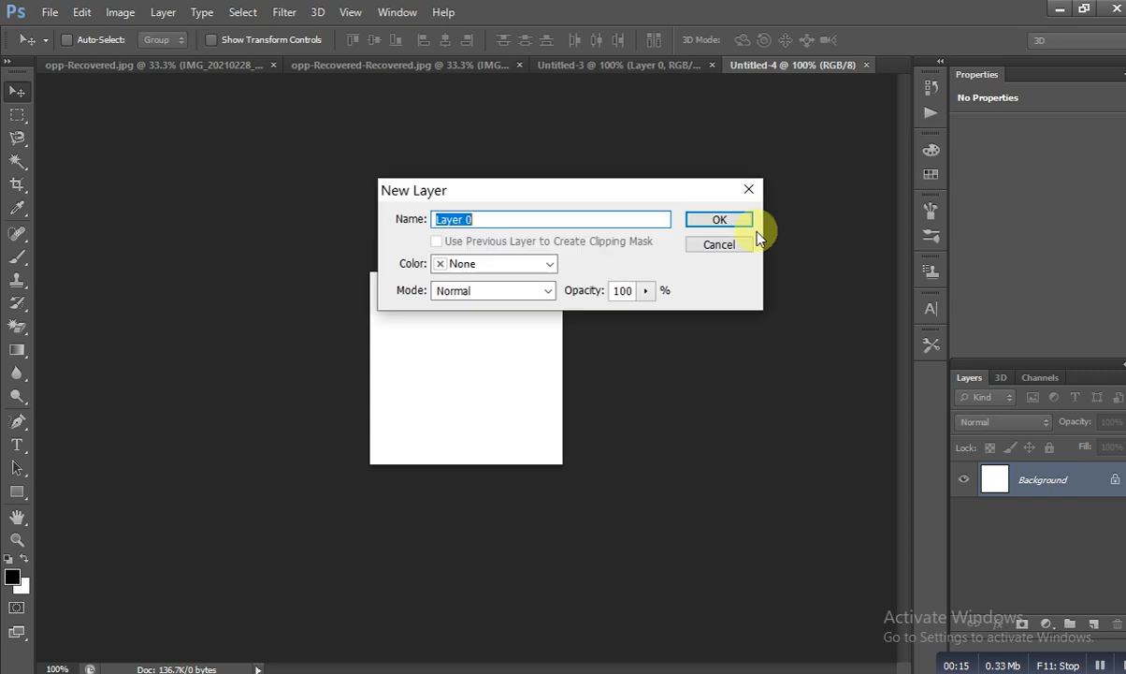
click(722, 224)
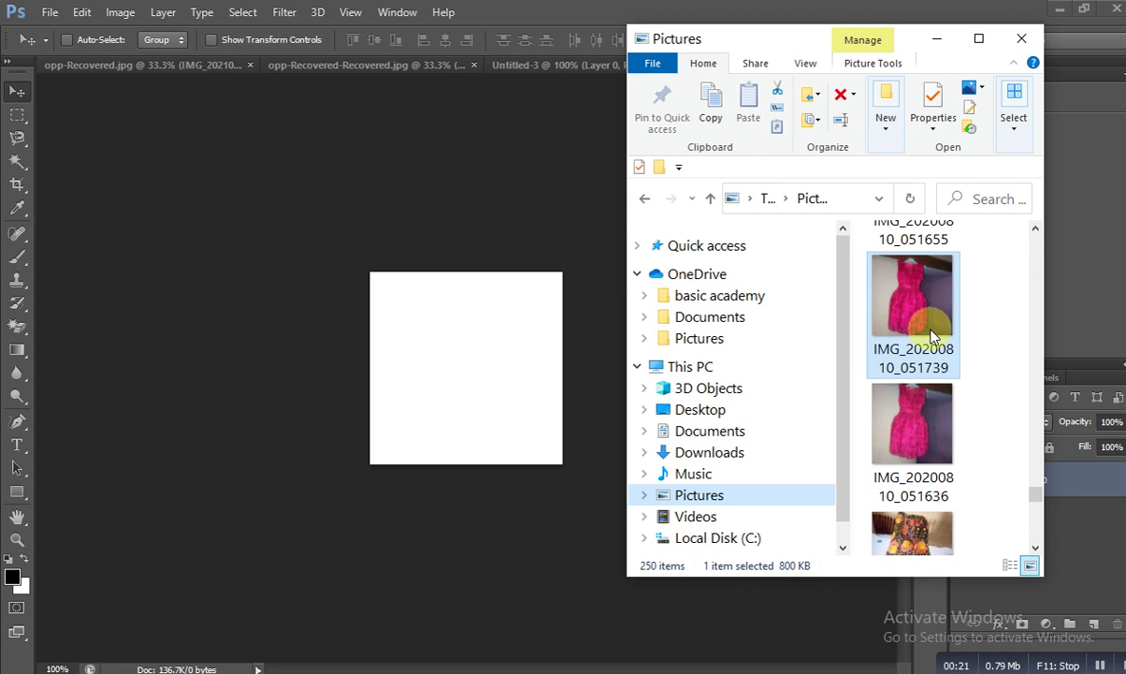
Place the dress photo IMG_20200810_051739 above Layer 0 and zoom in to 200%
mouse_move(930, 315)
mouse_down()
mouse_move(802, 340)
mouse_move(529, 432)
mouse_up()
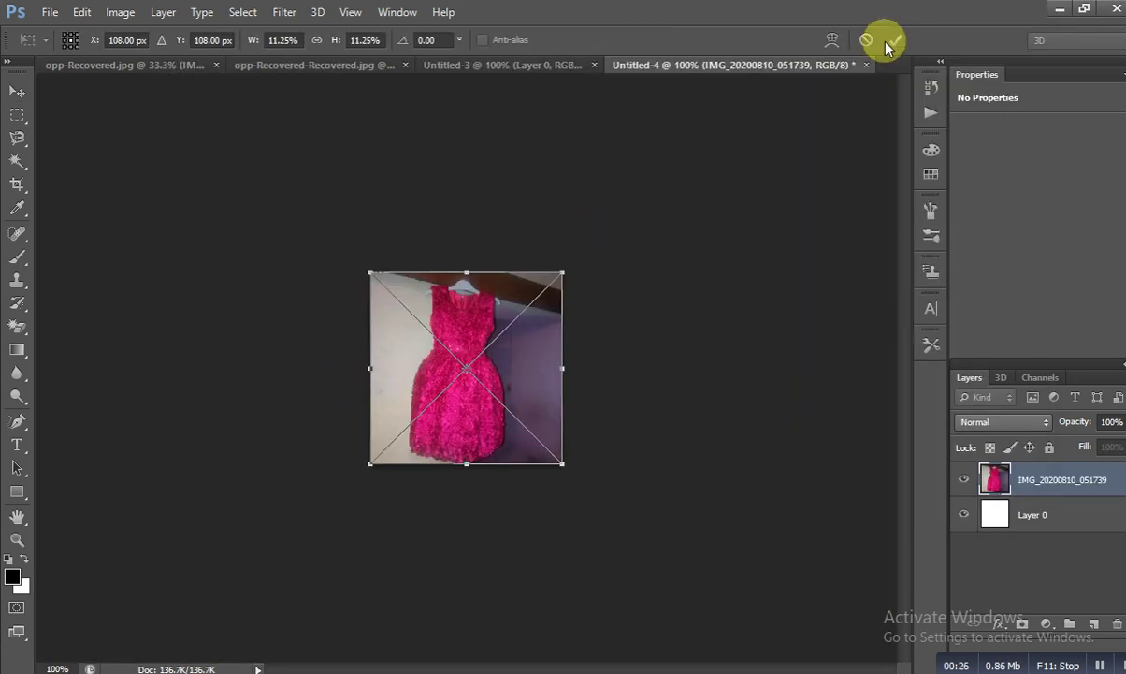
click(898, 40)
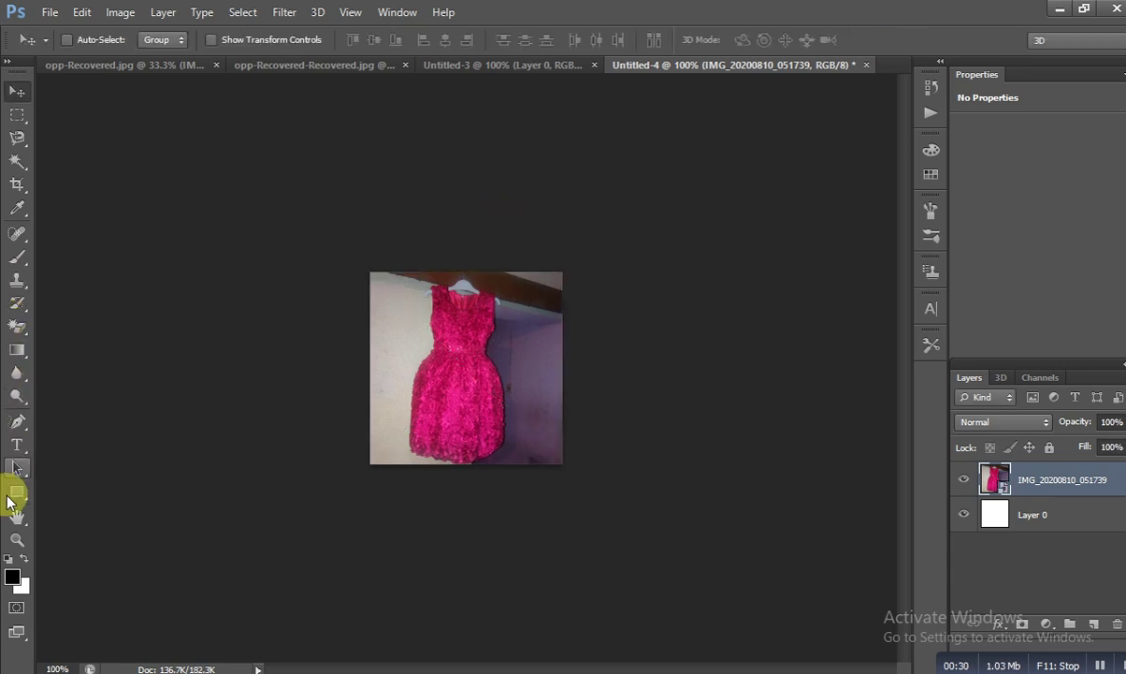
click(17, 539)
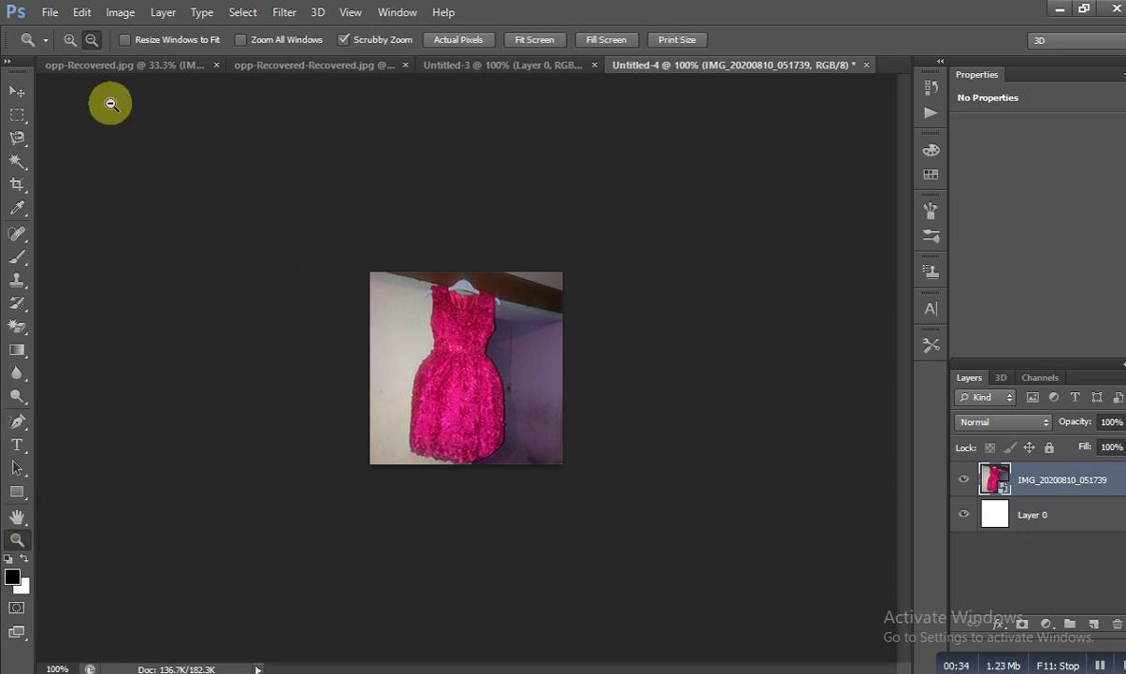
click(70, 39)
click(437, 307)
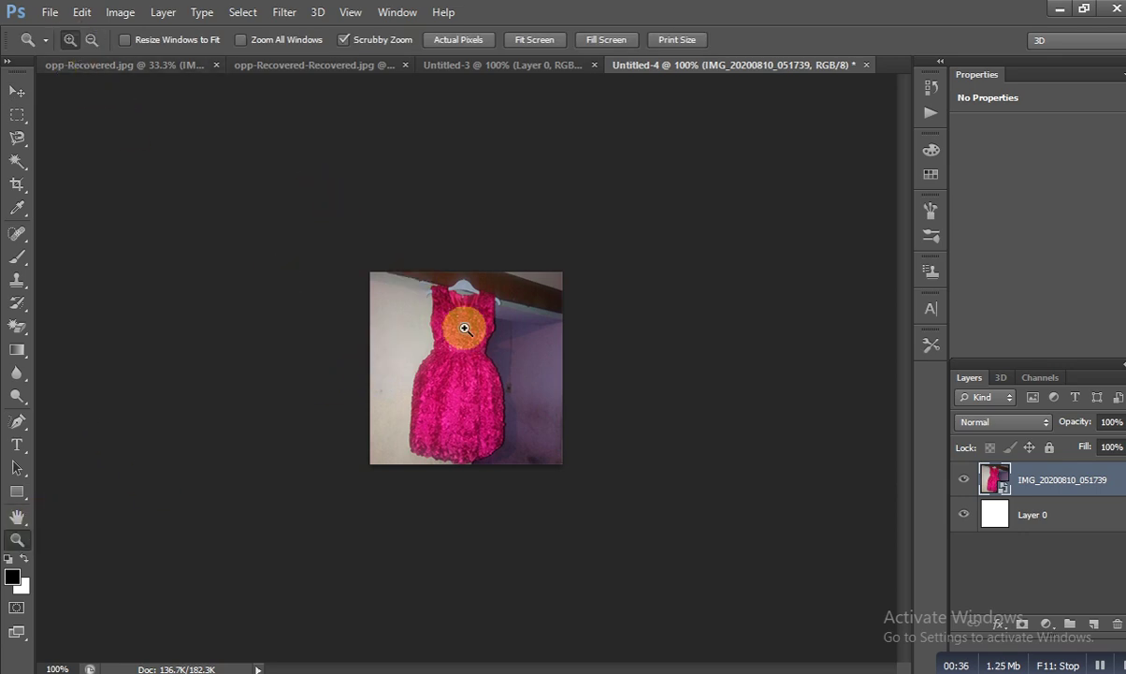
Trace the dress and hanger edges with the Magnetic Lasso and close the selection
click(17, 141)
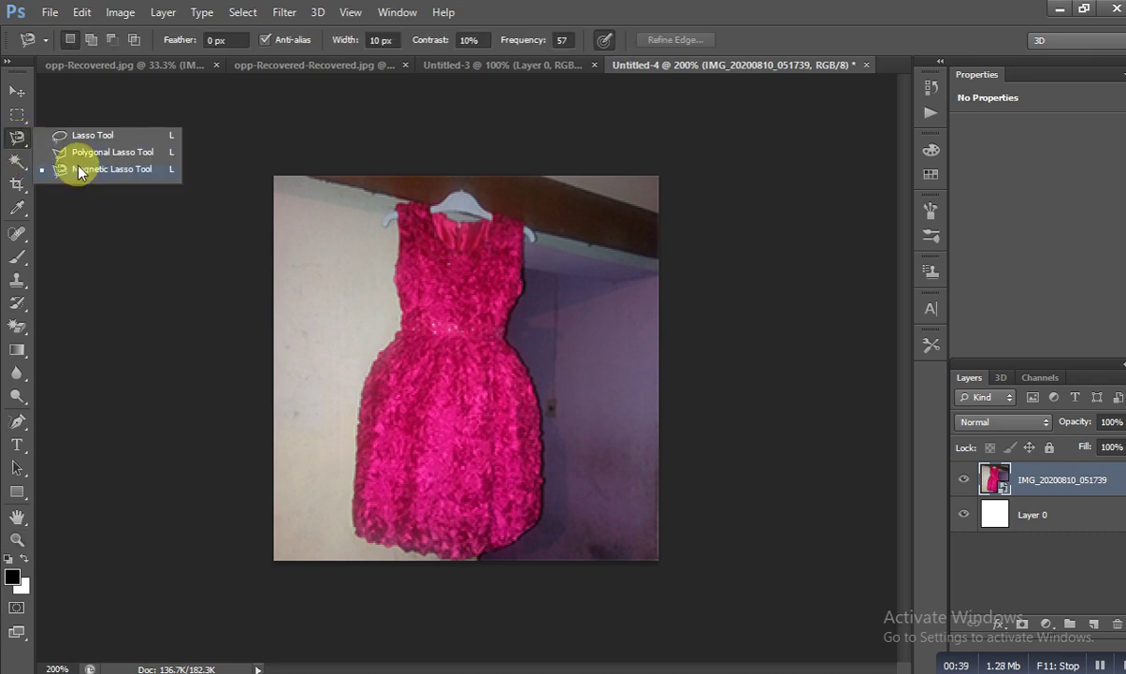
click(79, 169)
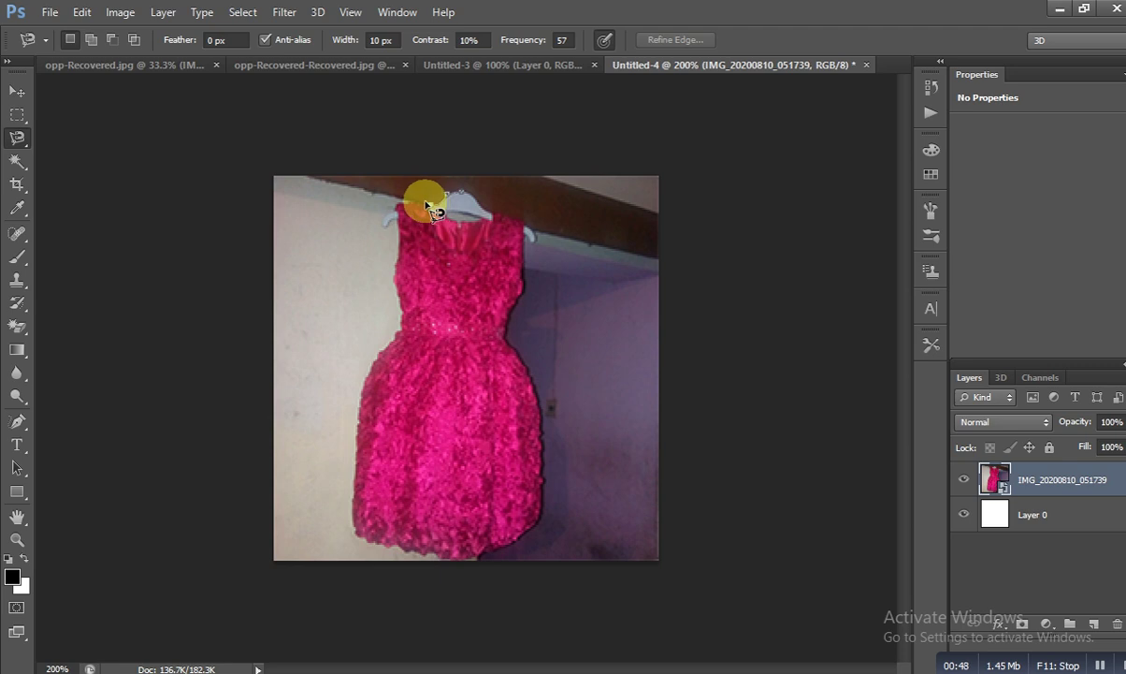
click(422, 204)
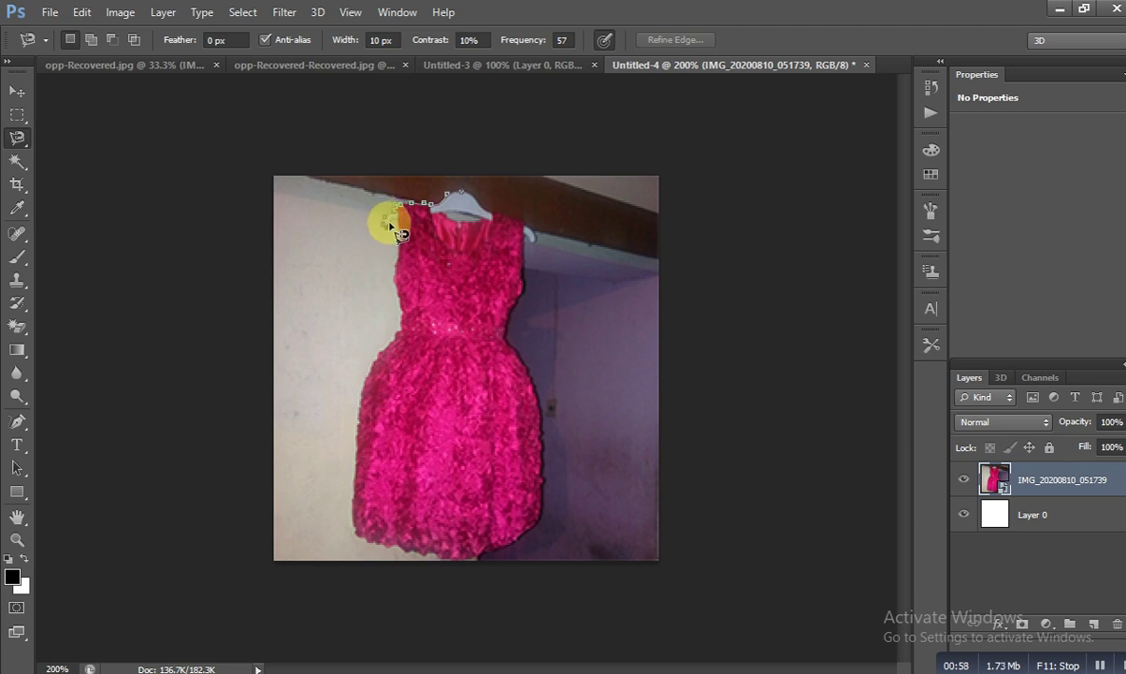
click(396, 221)
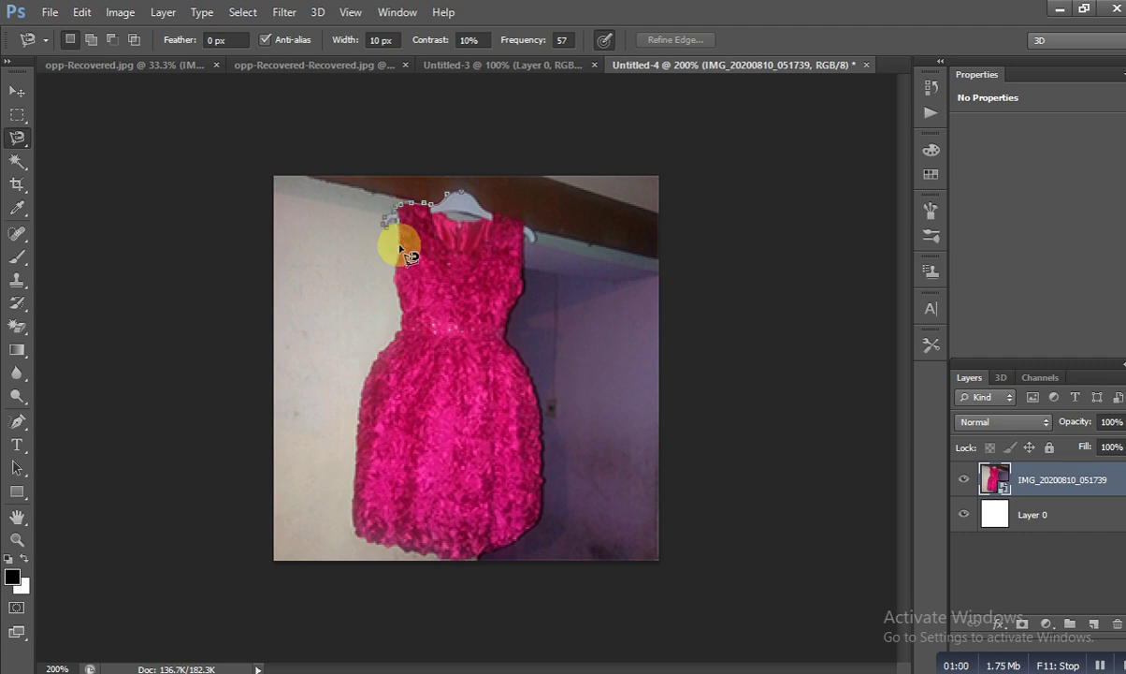
click(402, 301)
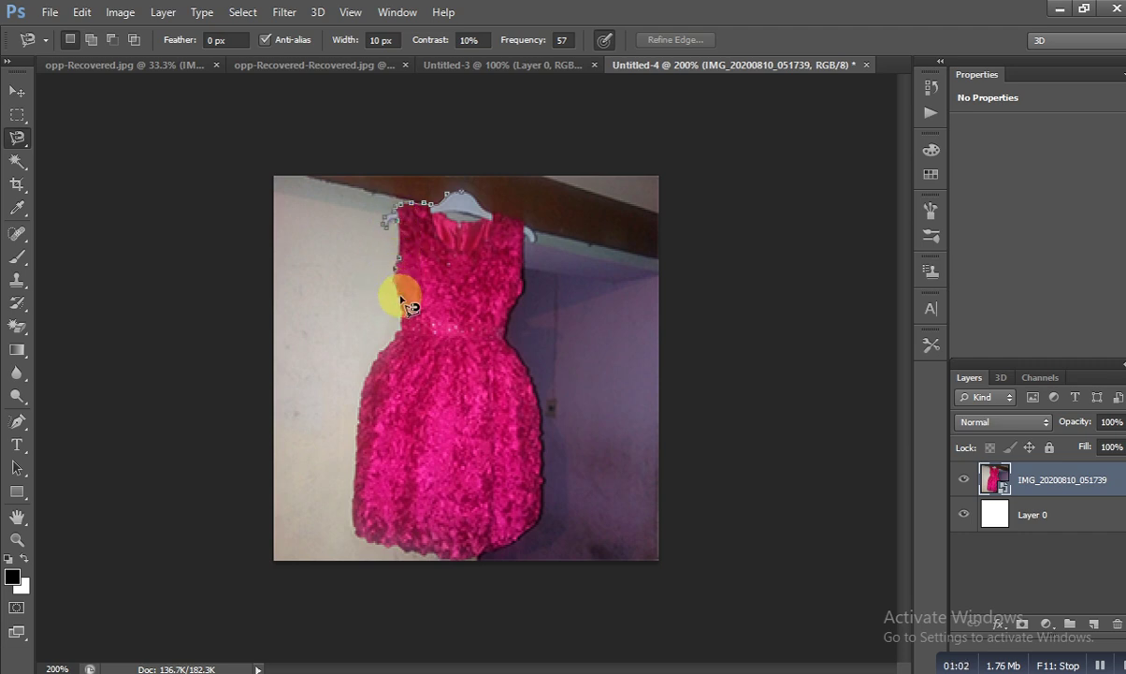
click(402, 333)
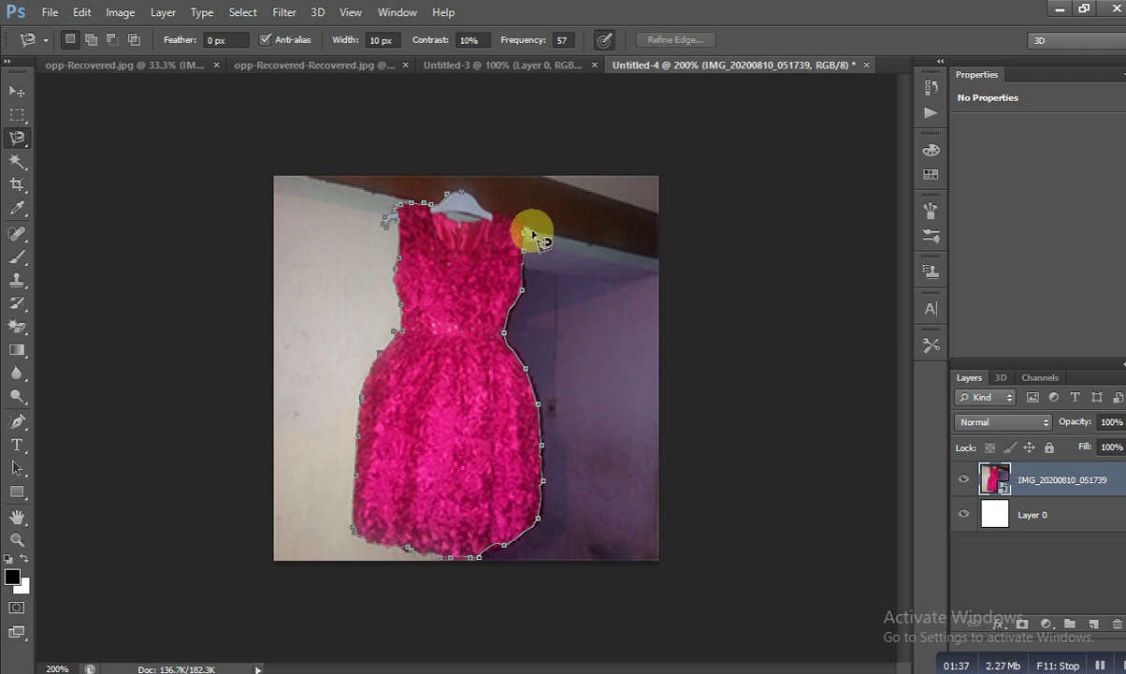
click(525, 222)
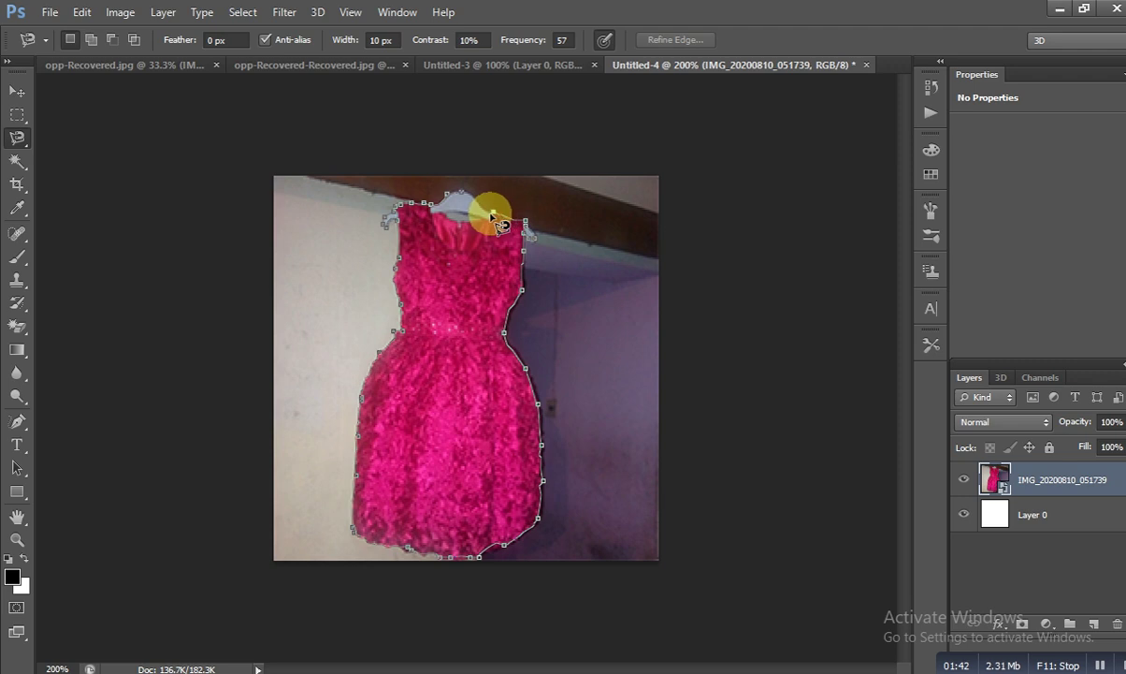
double_click(487, 210)
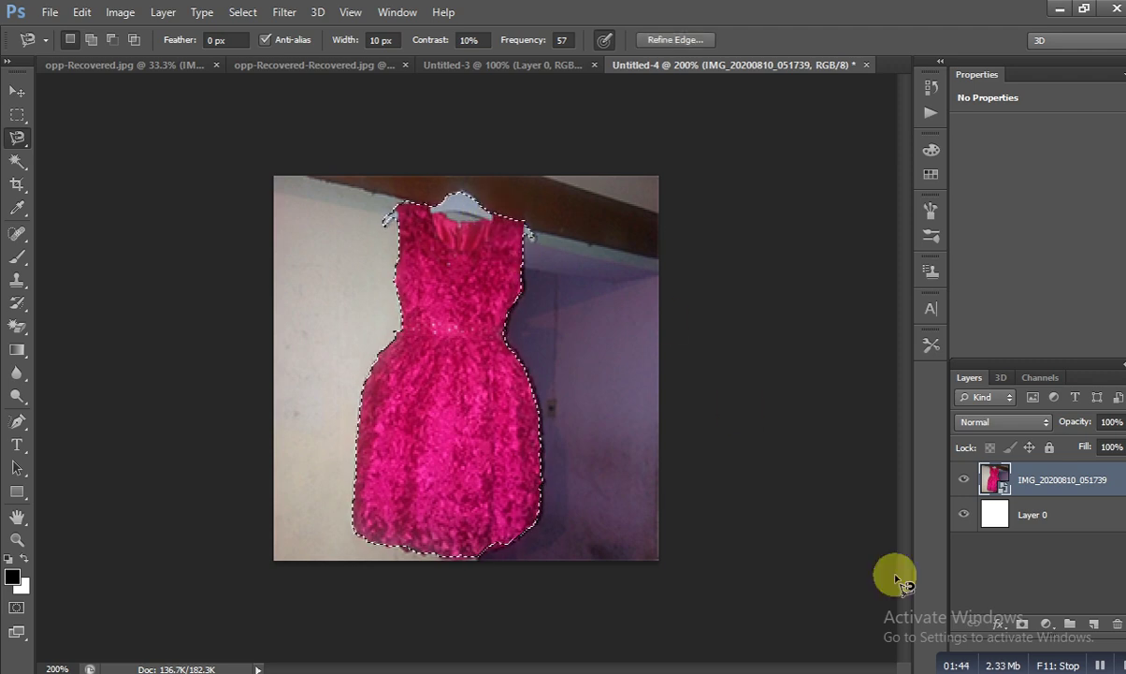
Mask the background from the selection, then brush the mask from hem up to the hanger
click(1024, 631)
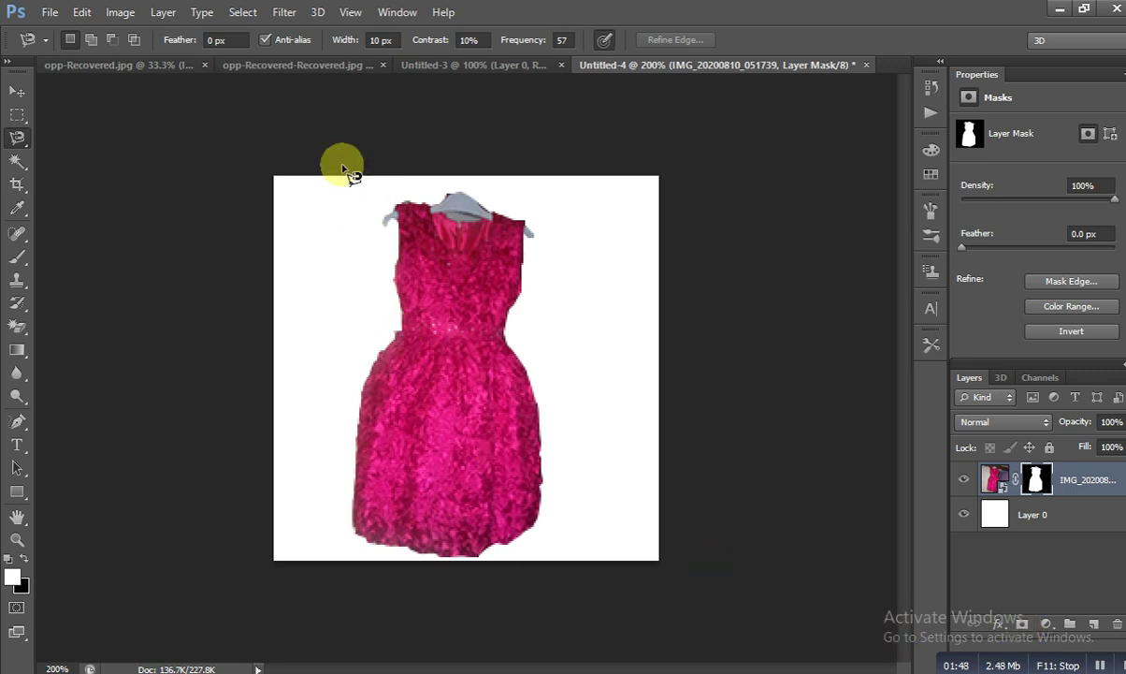
click(16, 262)
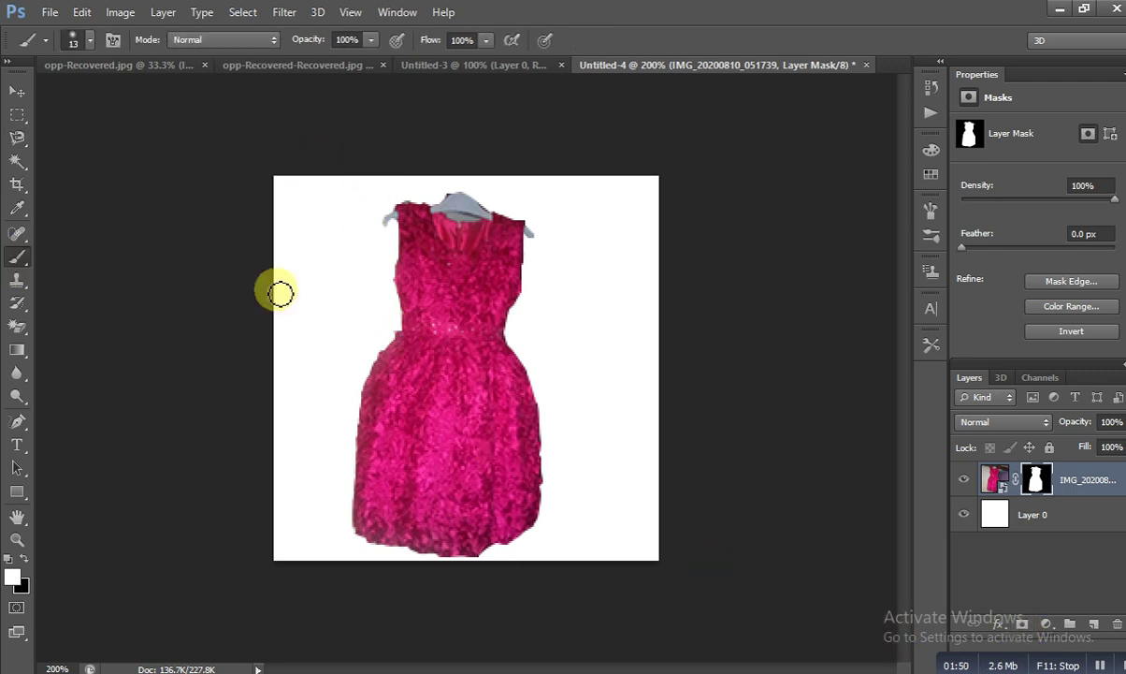
mouse_move(390, 510)
mouse_down()
mouse_move(458, 548)
mouse_move(483, 549)
mouse_move(465, 538)
mouse_move(496, 541)
mouse_move(527, 516)
mouse_move(515, 533)
mouse_move(501, 533)
mouse_move(530, 516)
mouse_move(537, 495)
mouse_move(525, 472)
mouse_move(527, 392)
mouse_up()
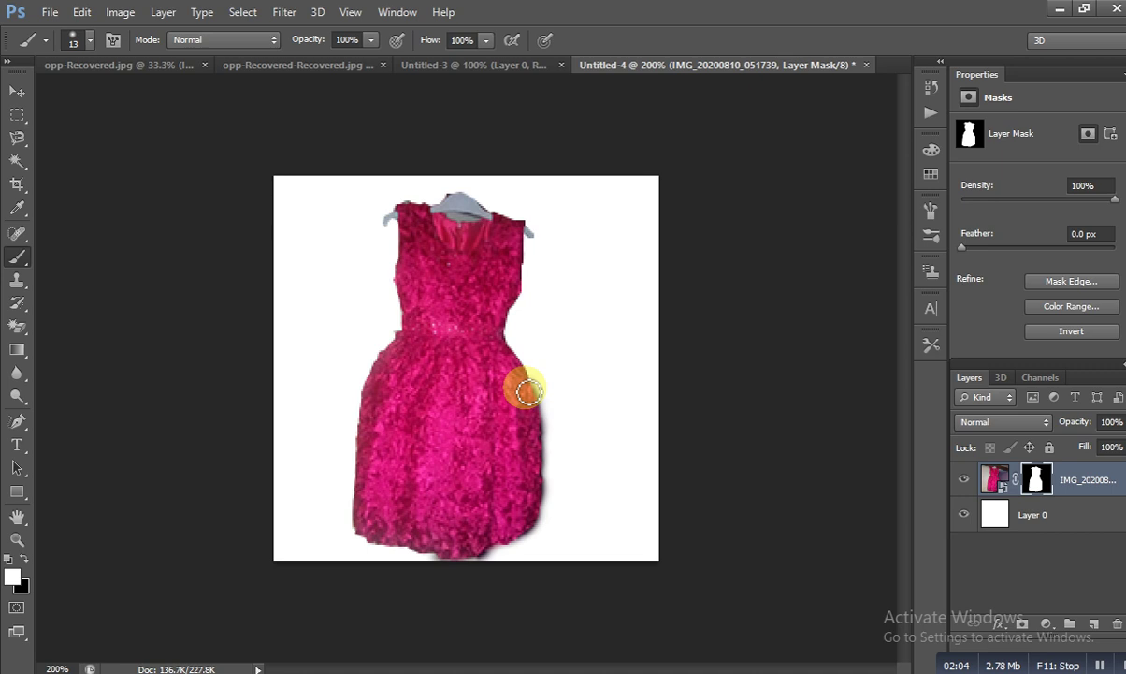
drag(528, 391, 505, 311)
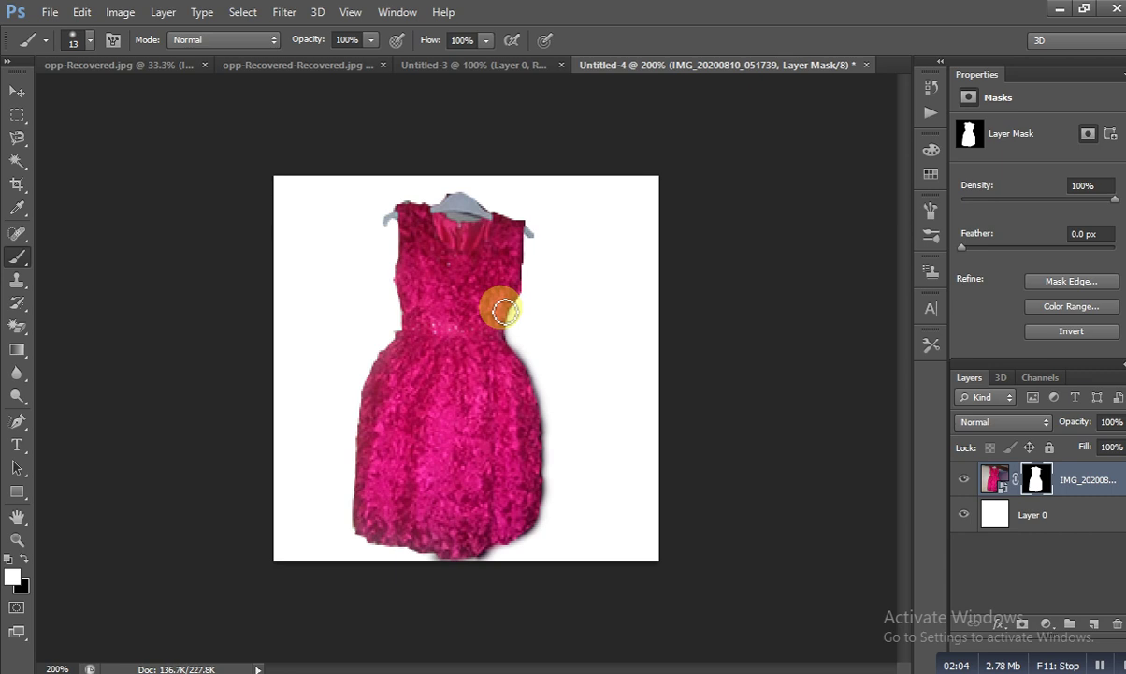
drag(504, 311, 522, 230)
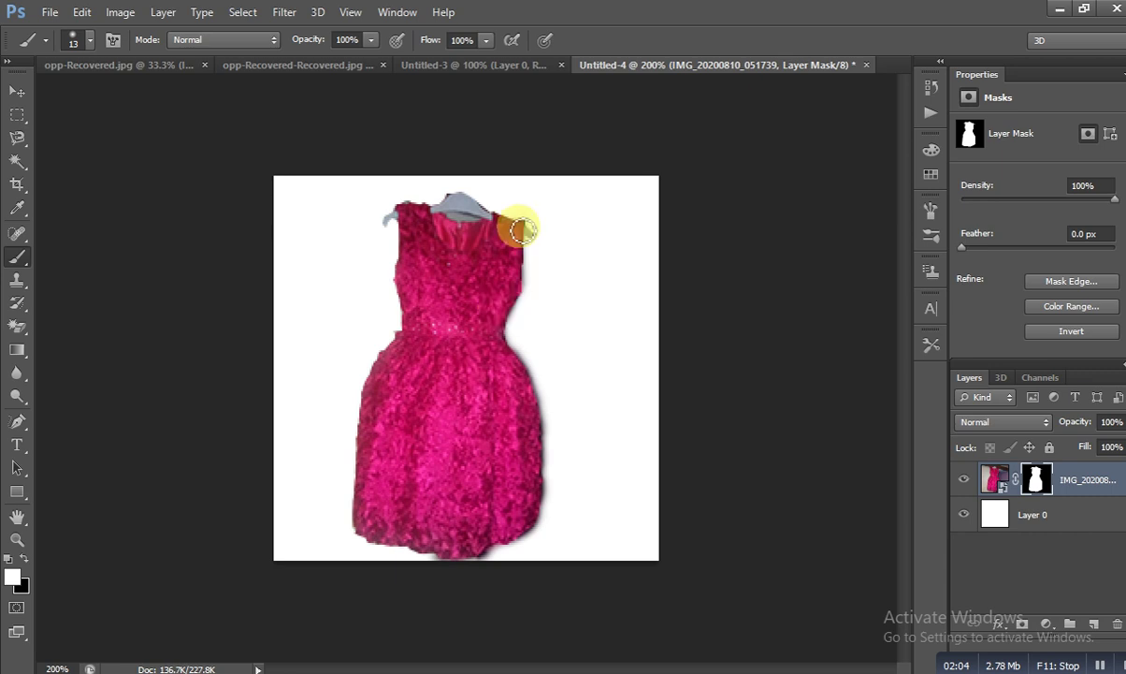
mouse_move(522, 230)
mouse_down()
mouse_move(465, 201)
mouse_move(470, 210)
mouse_up()
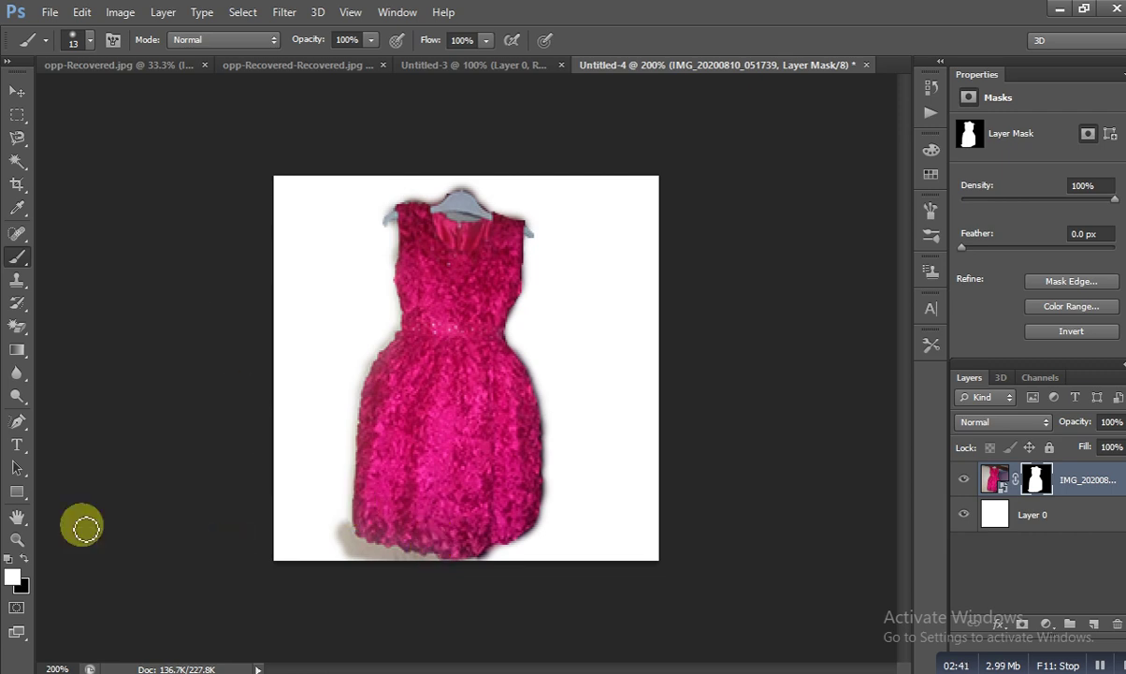
Try the History Brush and Magic Eraser beside the hem, dismissing the error
click(18, 304)
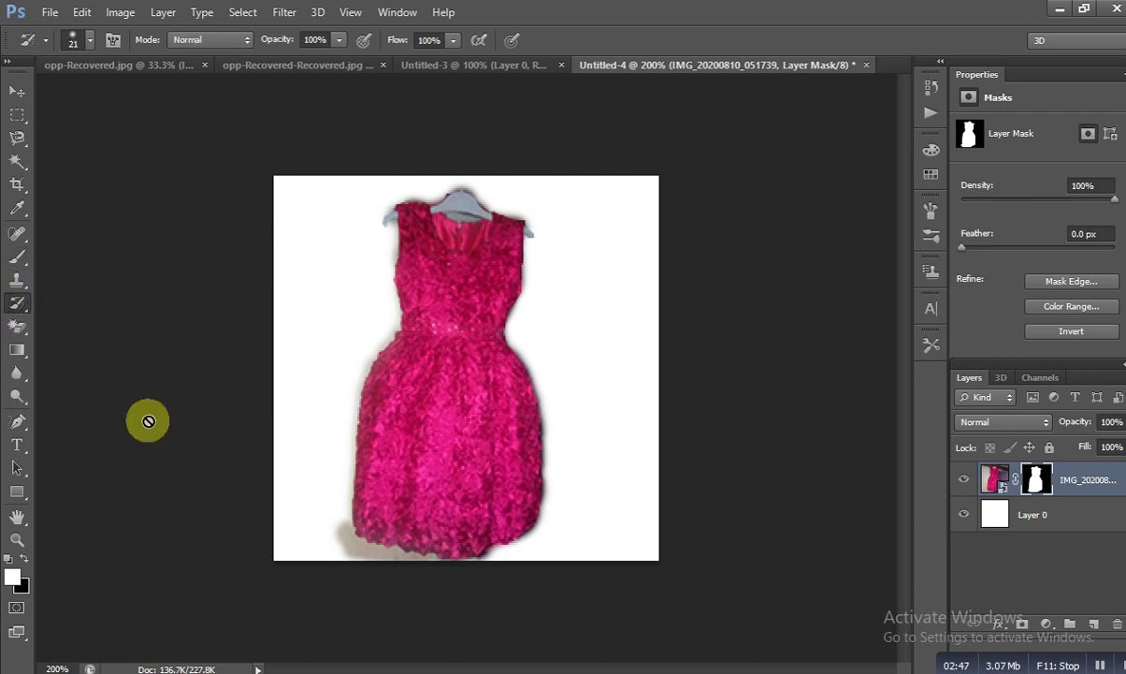
click(314, 533)
click(505, 266)
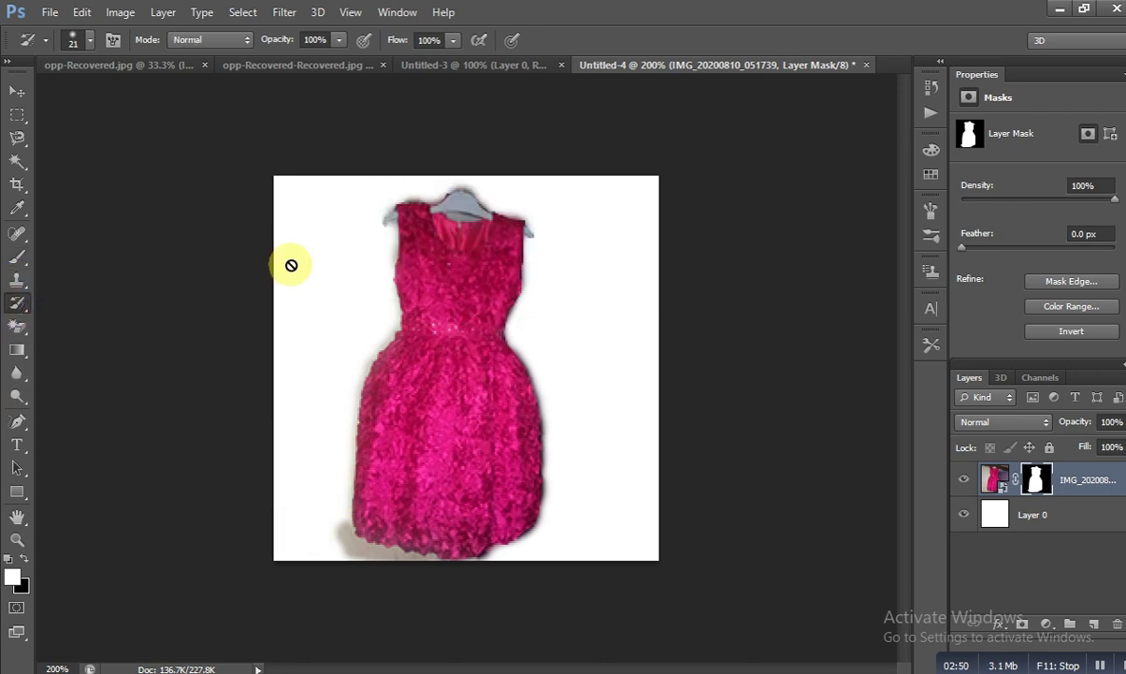
click(18, 325)
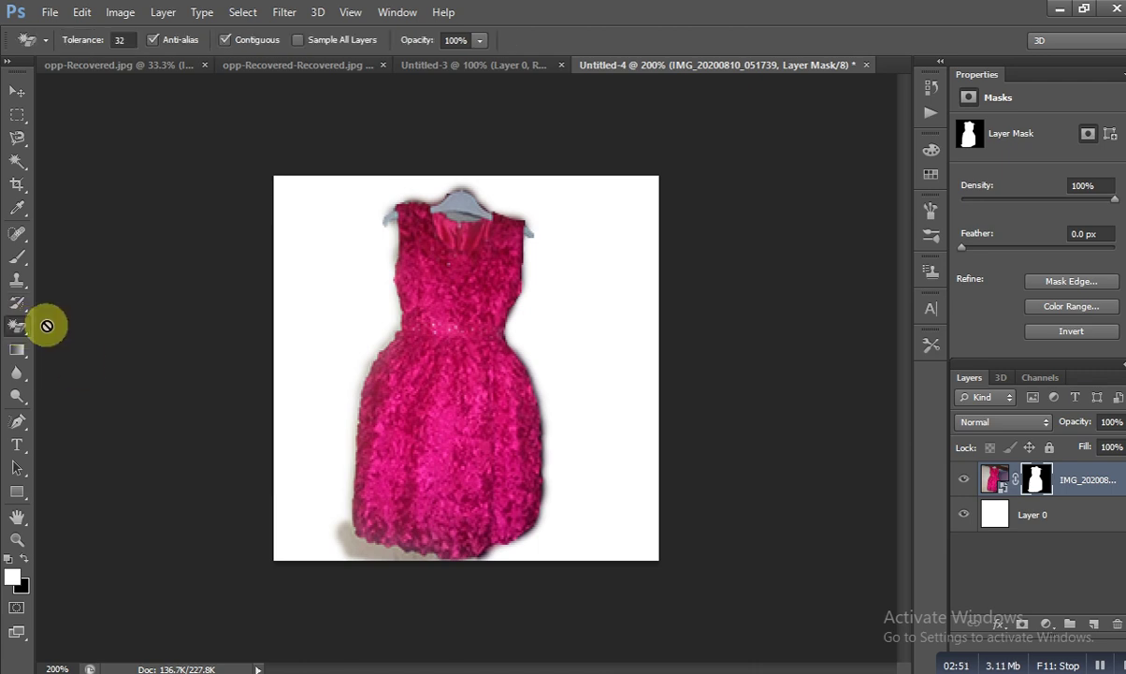
click(329, 548)
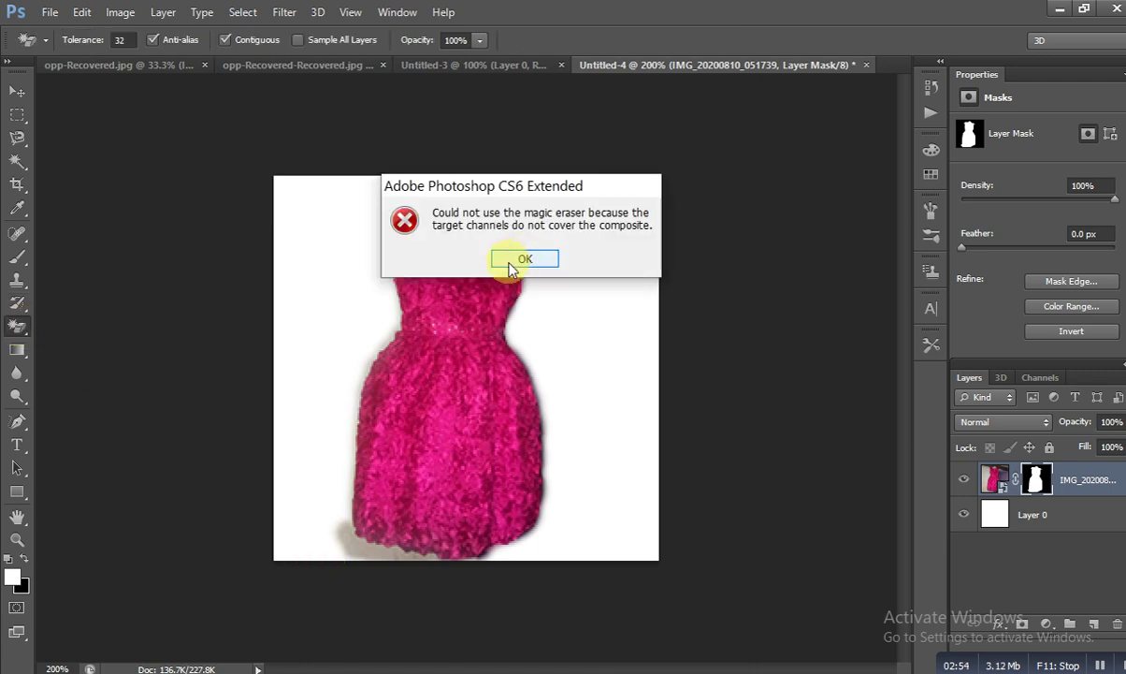
click(522, 259)
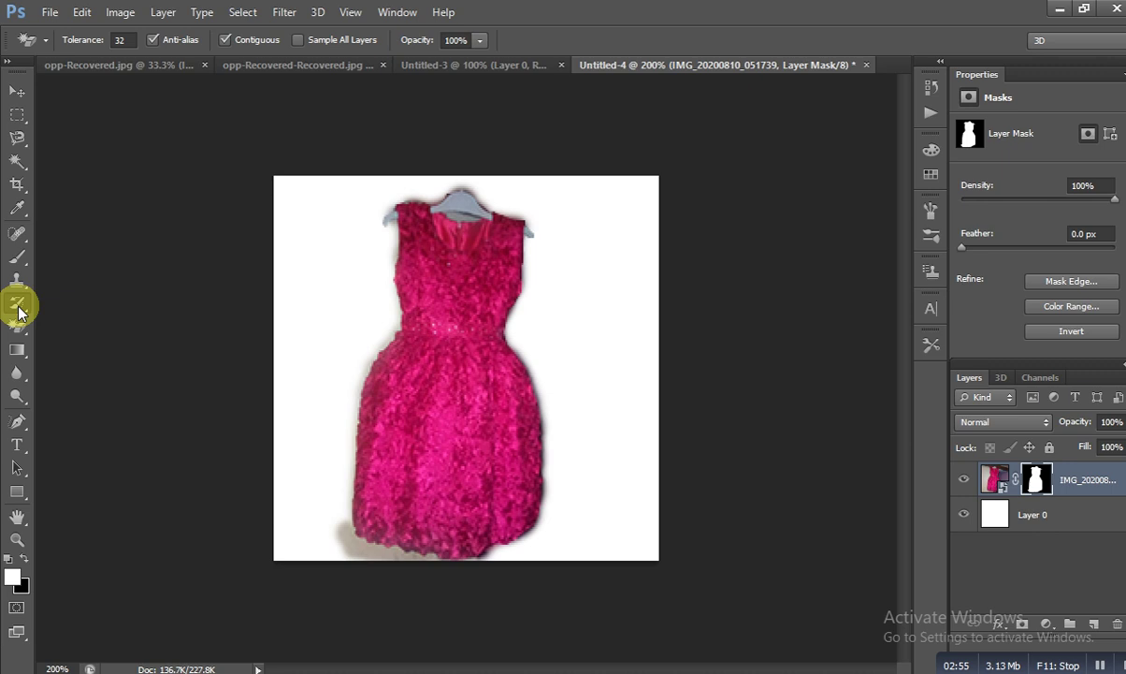
click(17, 306)
click(84, 317)
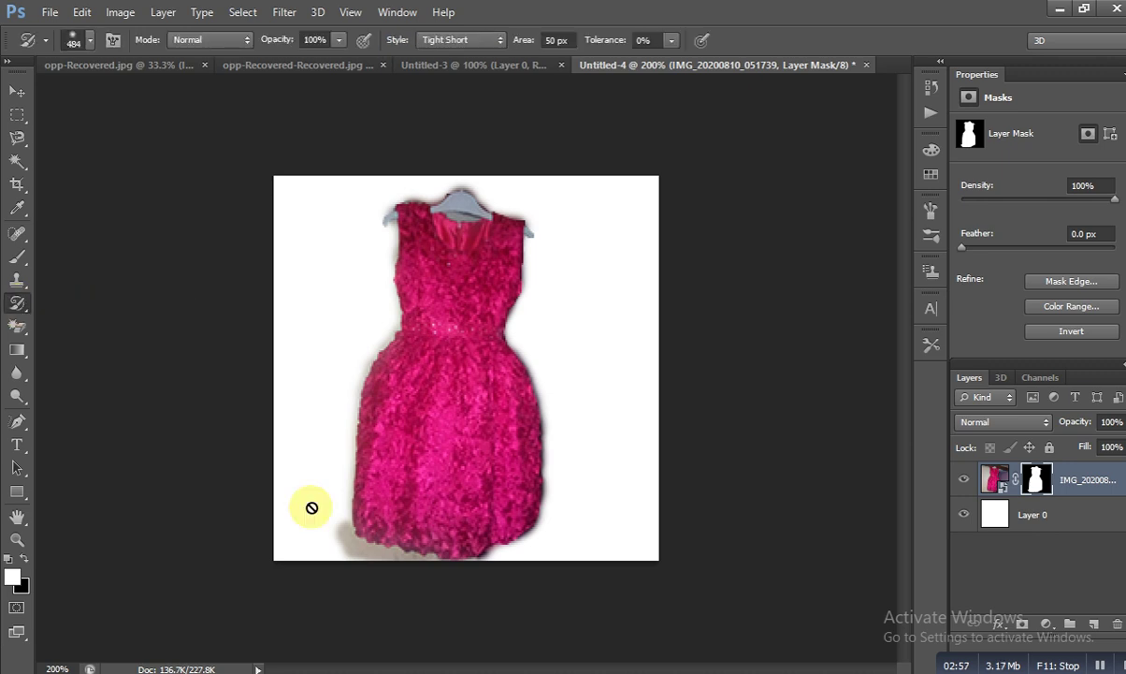
Erase the grey fringe left of the hem with the plain Eraser Tool
click(12, 324)
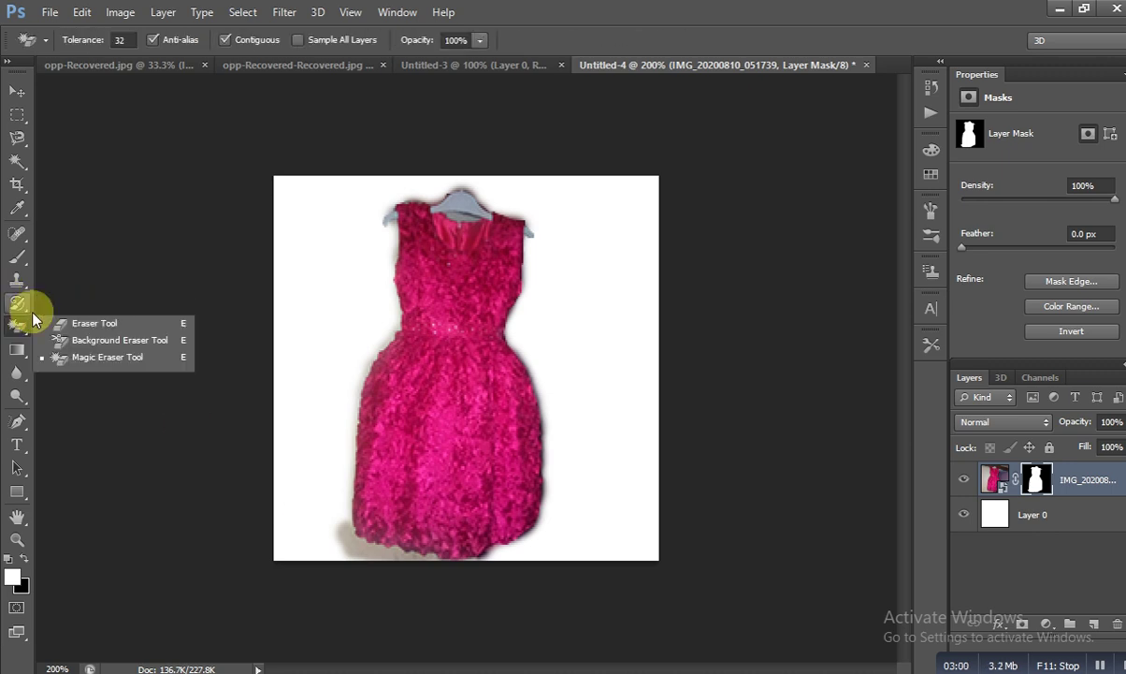
click(75, 327)
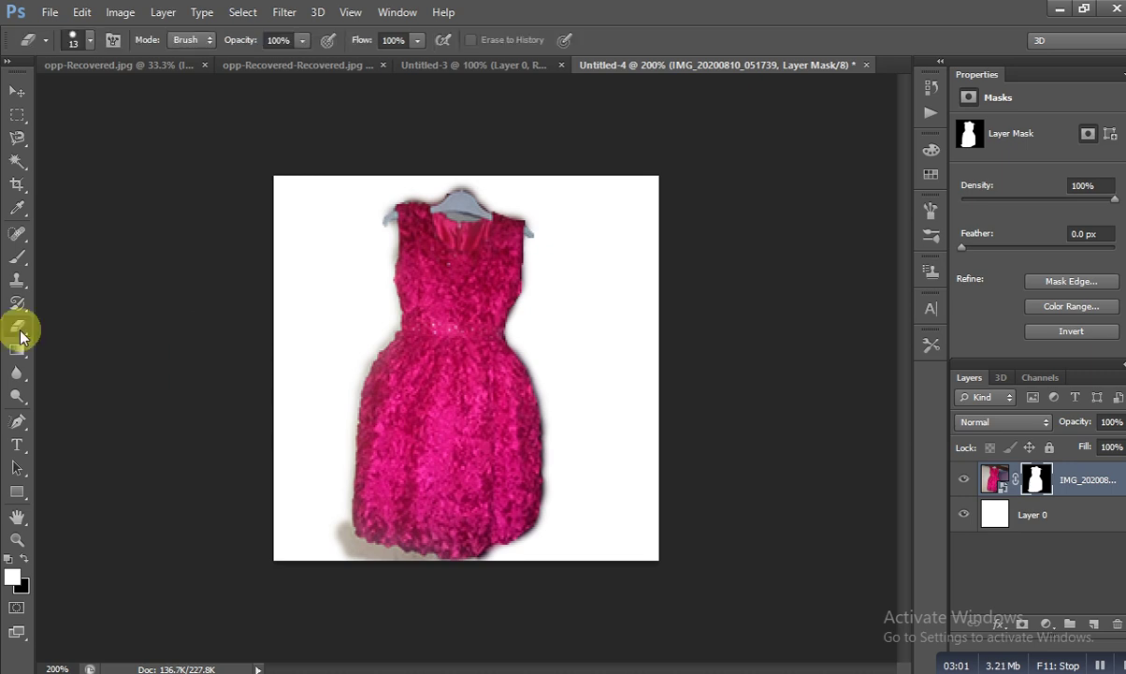
right_click(20, 327)
click(112, 340)
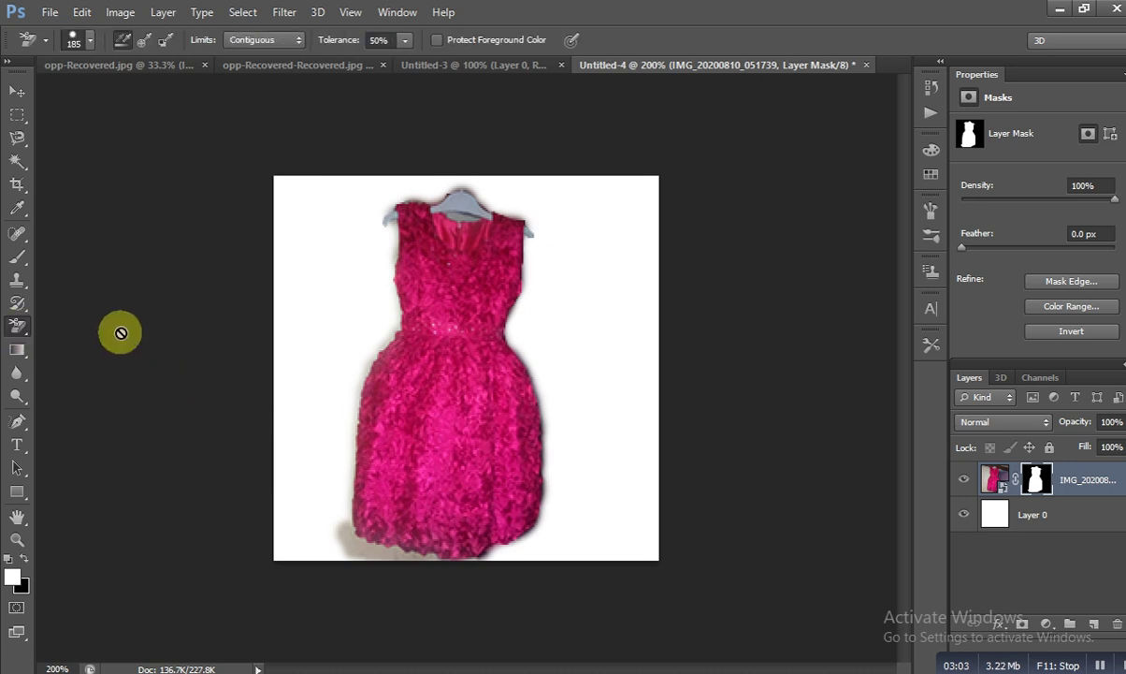
right_click(19, 327)
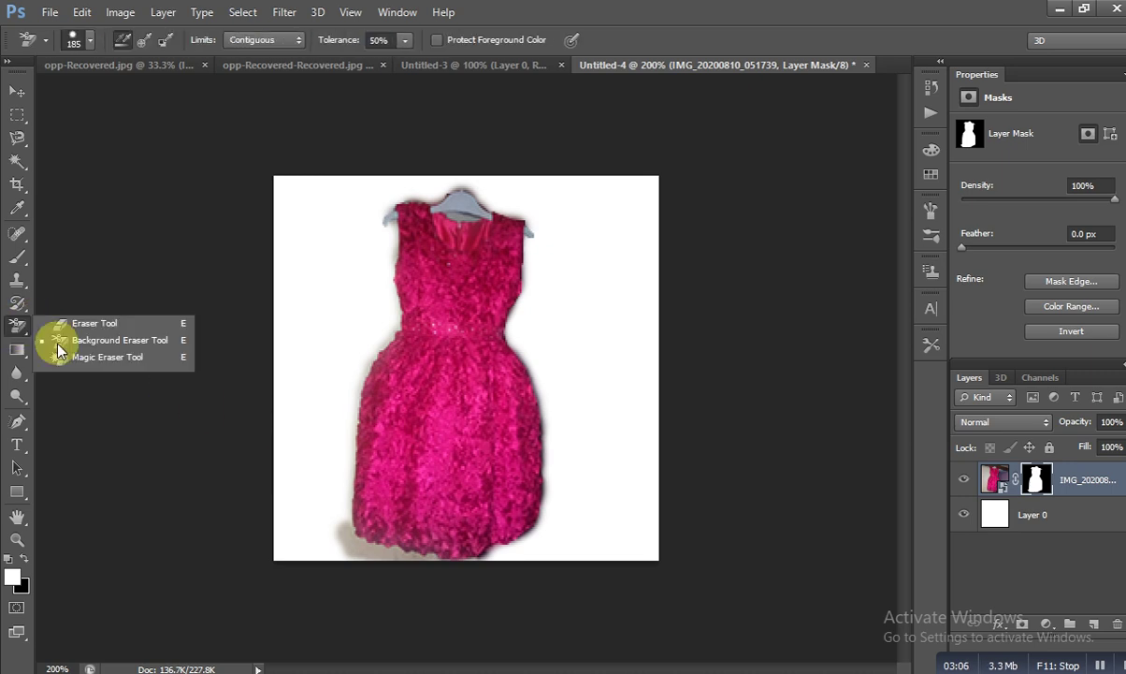
click(86, 325)
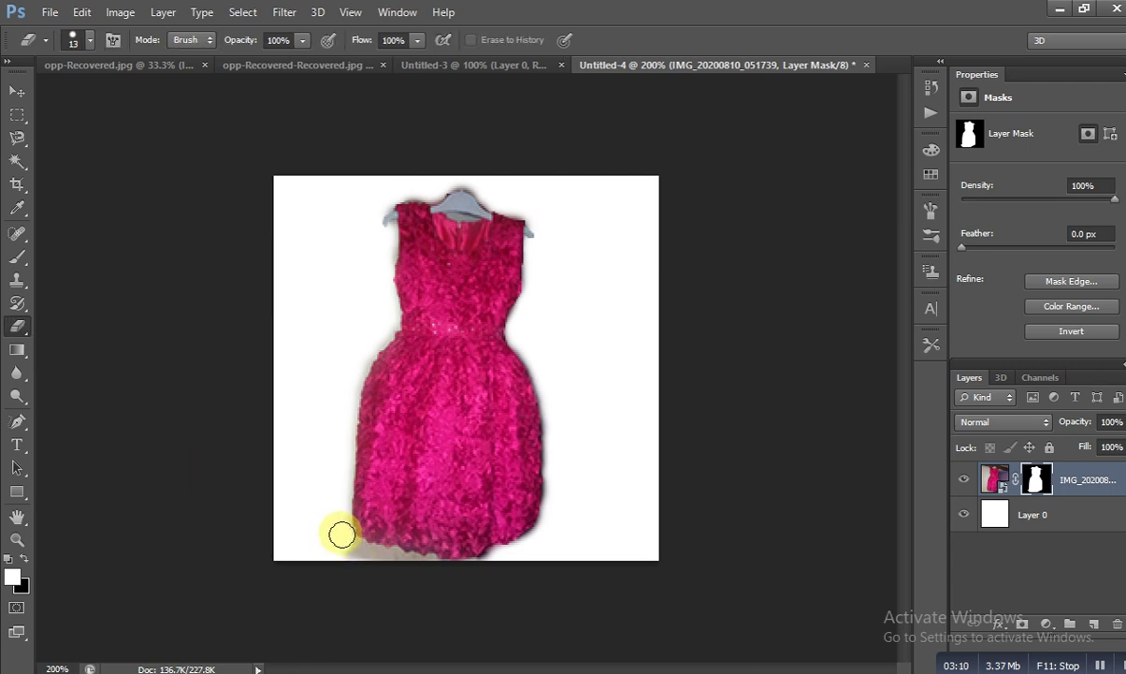
drag(356, 551, 429, 568)
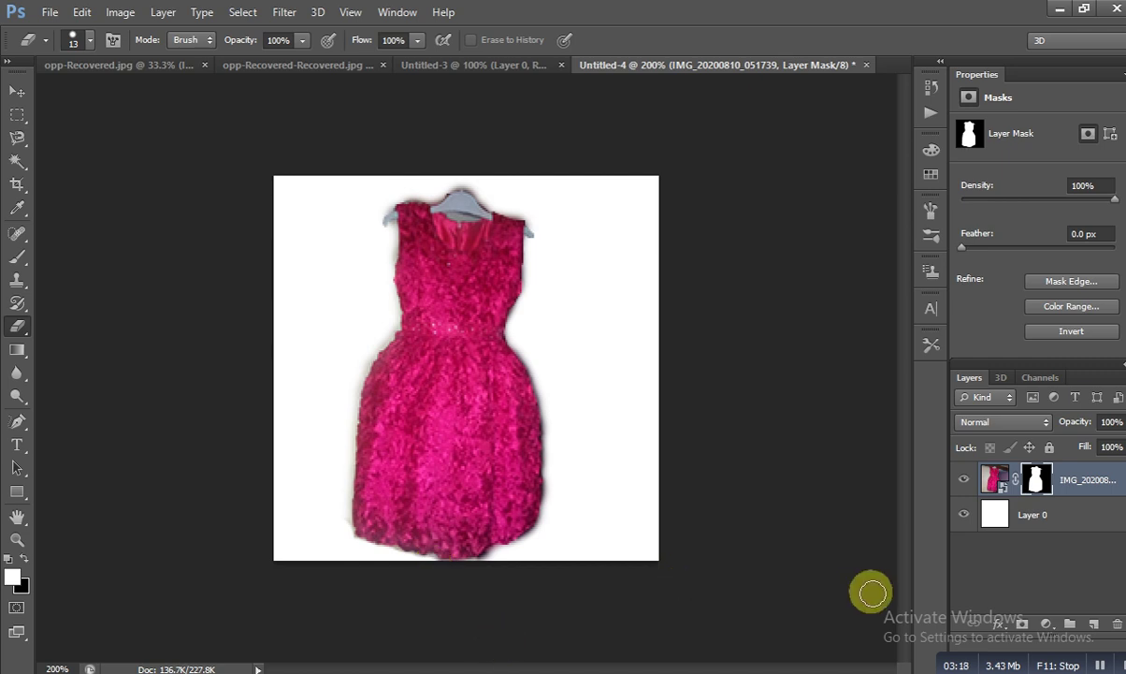